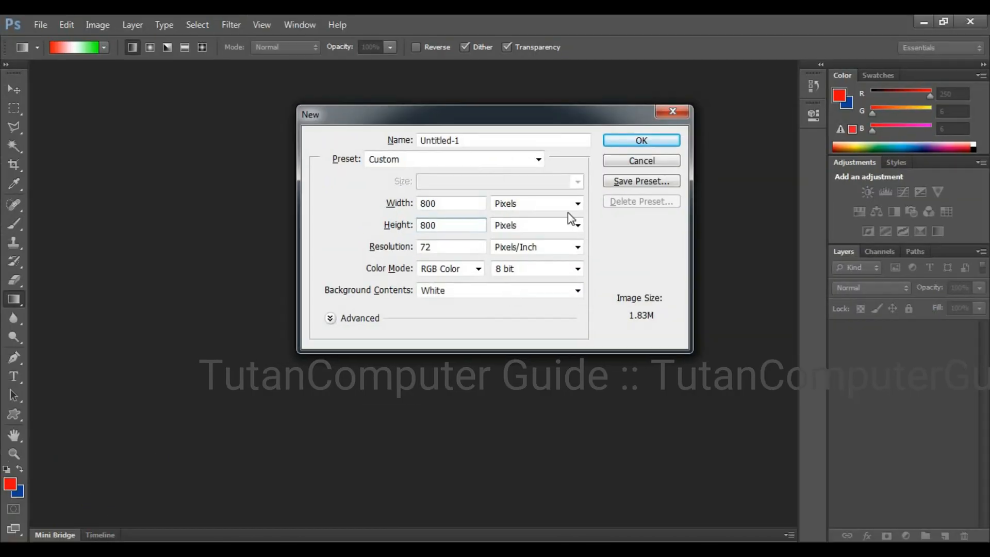
Create the 800 × 800 pixel document with a white background and fill it with the blue bubble pattern at 100% opacity.
{"action": "left_click", "coordinate": [629, 146]}
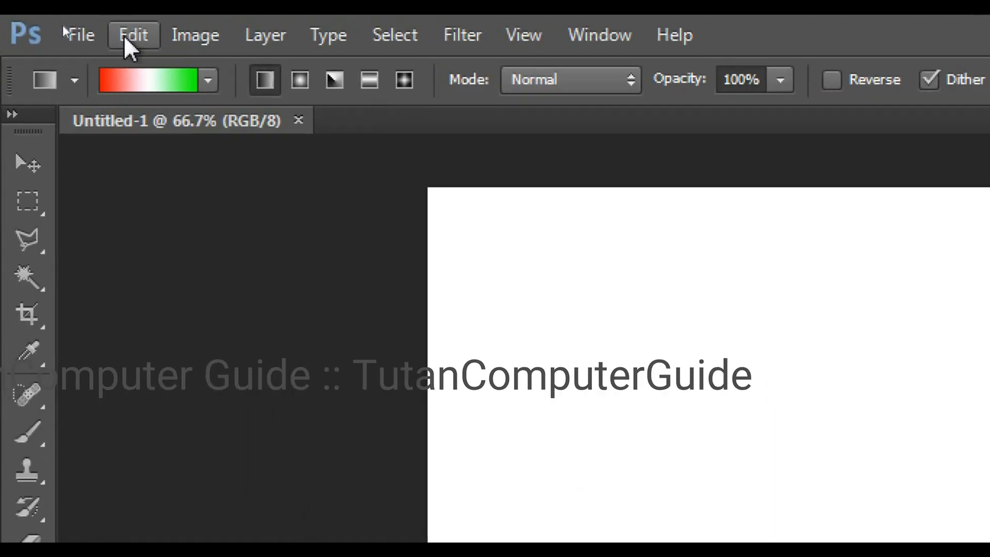
{"action": "left_click", "coordinate": [84, 29]}
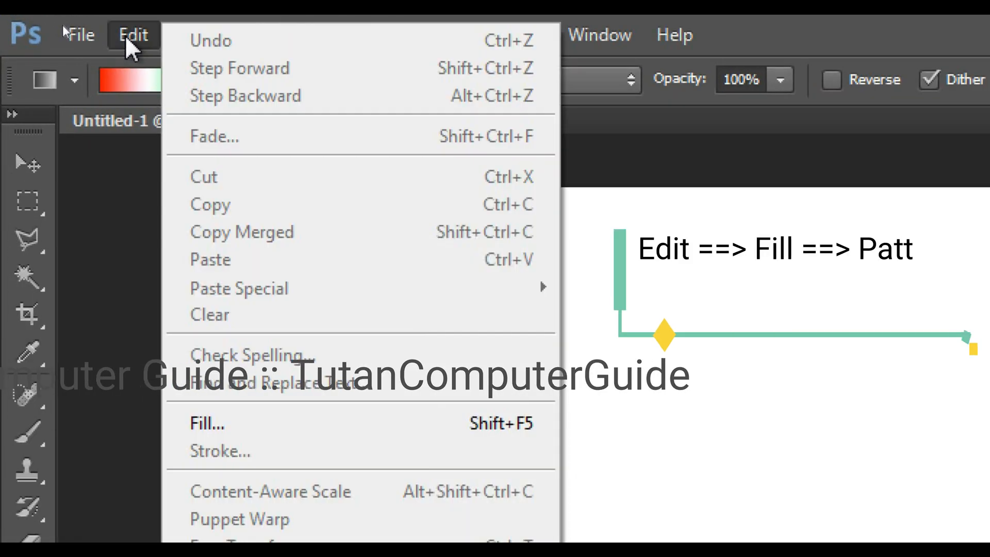
{"action": "left_click", "coordinate": [227, 424]}
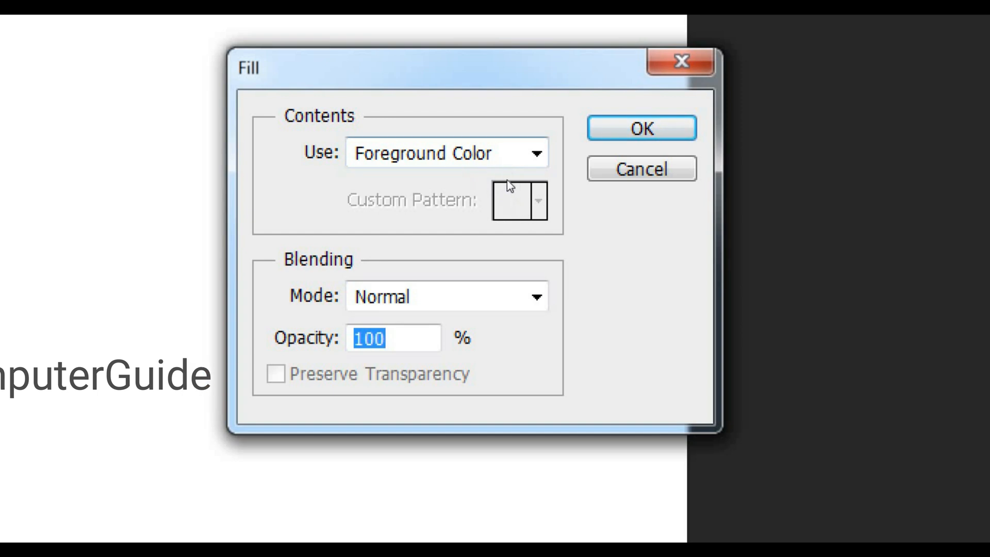
{"action": "left_click", "coordinate": [499, 159]}
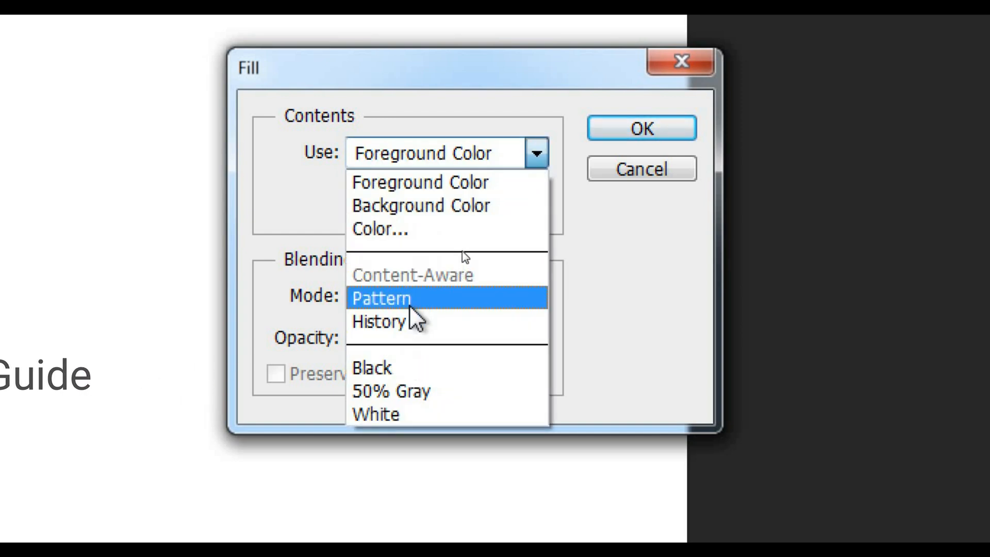
{"action": "left_click", "coordinate": [439, 299]}
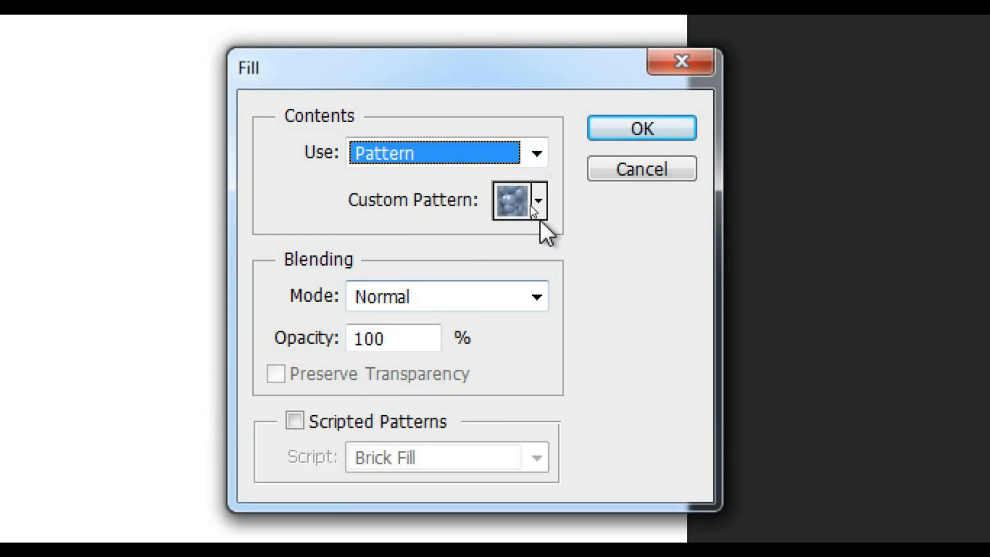
{"action": "left_click", "coordinate": [539, 204]}
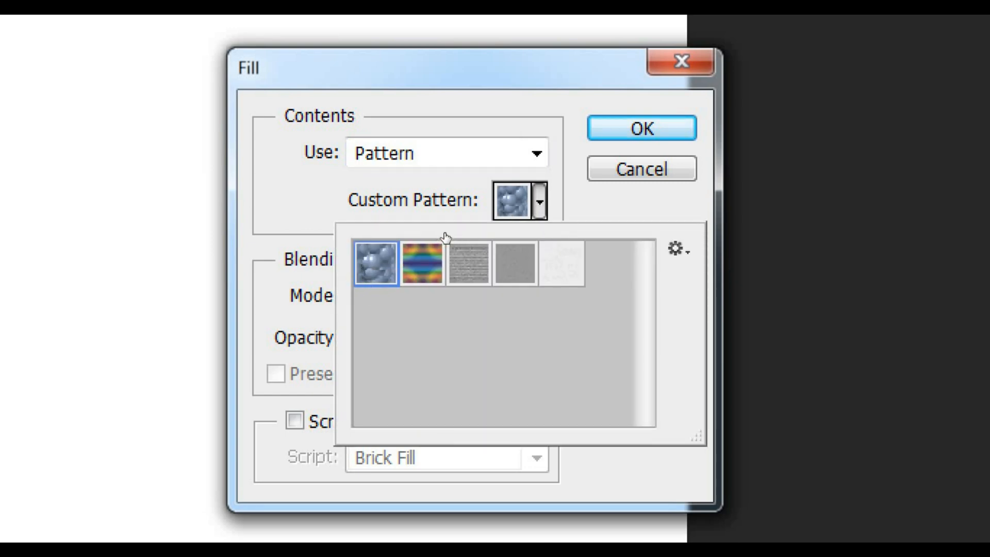
{"action": "left_click", "coordinate": [553, 190]}
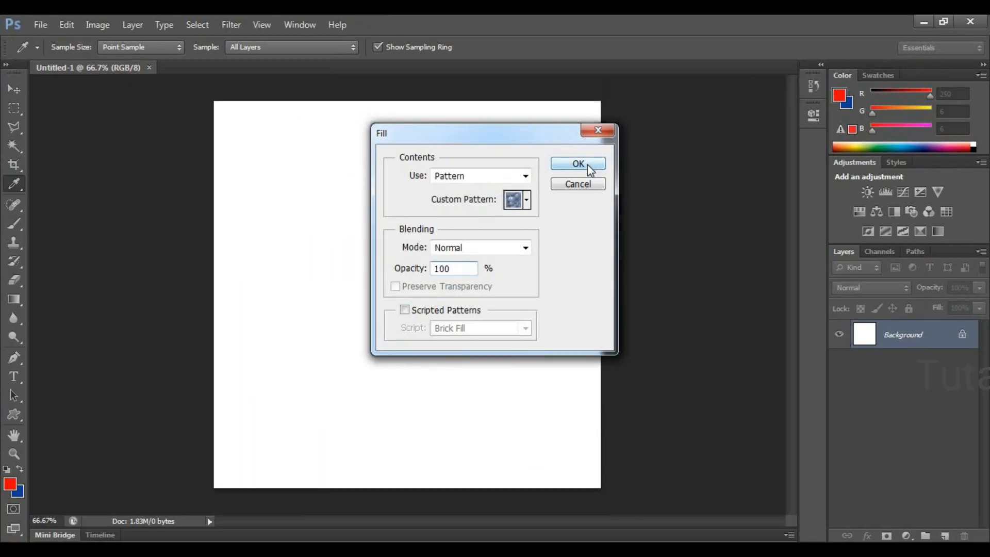
{"action": "left_click", "coordinate": [655, 130]}
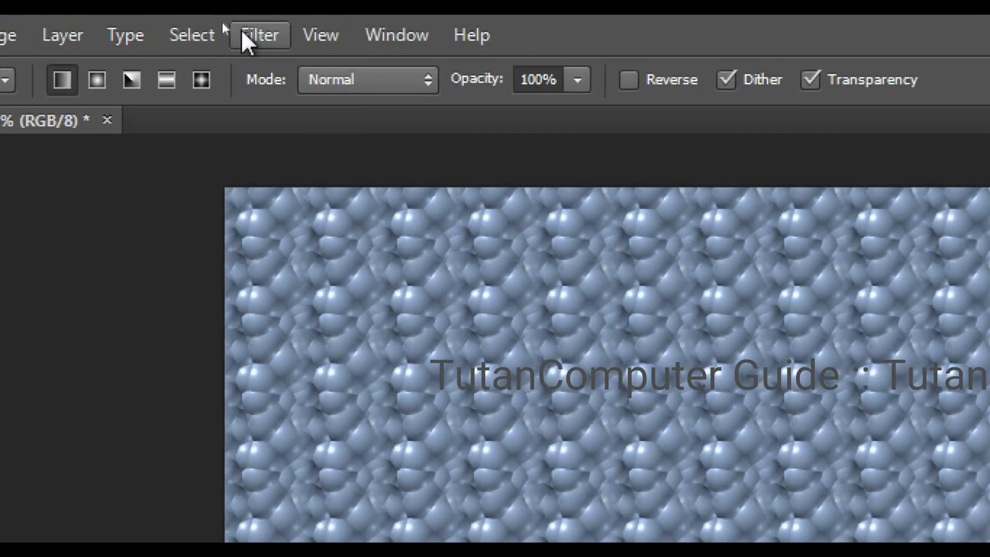
Apply the Polar Coordinates distortion to the bubble pattern with the Rectangular to Polar option.
{"action": "left_click", "coordinate": [226, 26]}
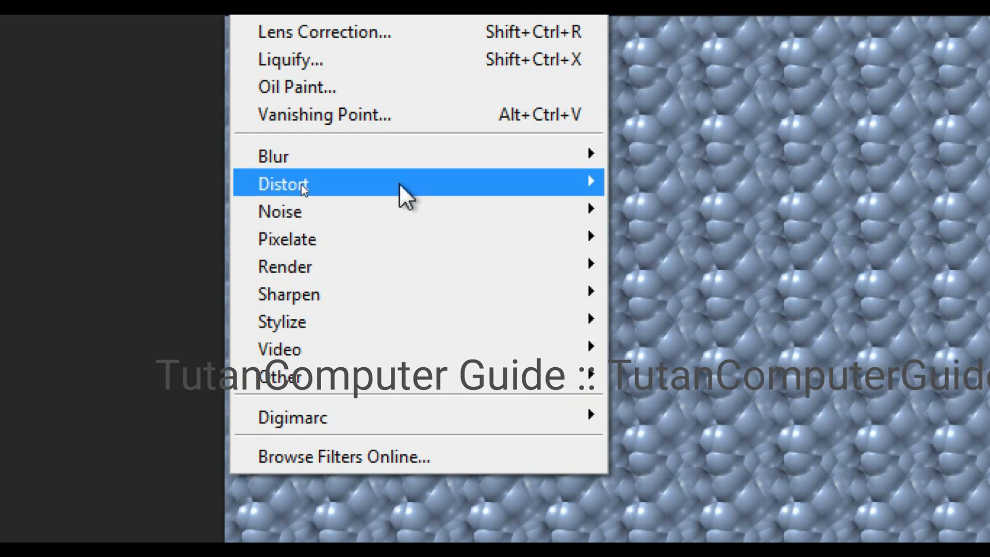
{"action": "mouse_move", "coordinate": [400, 183]}
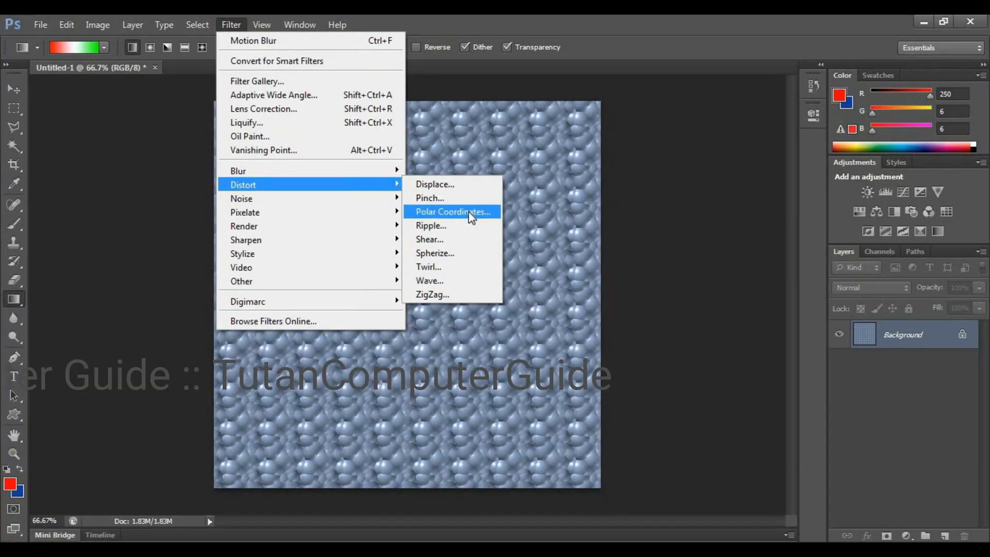
{"action": "left_click", "coordinate": [454, 212]}
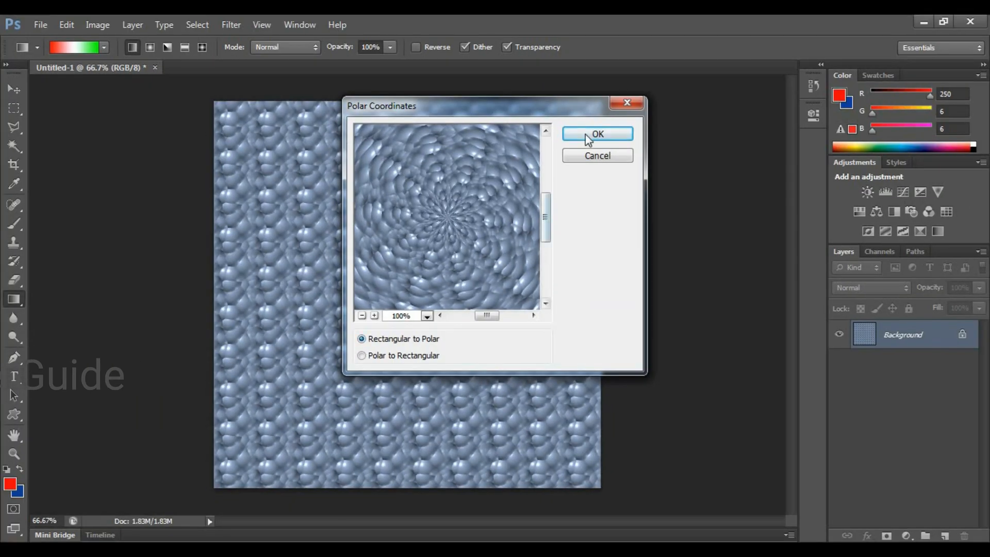
{"action": "left_click", "coordinate": [597, 135]}
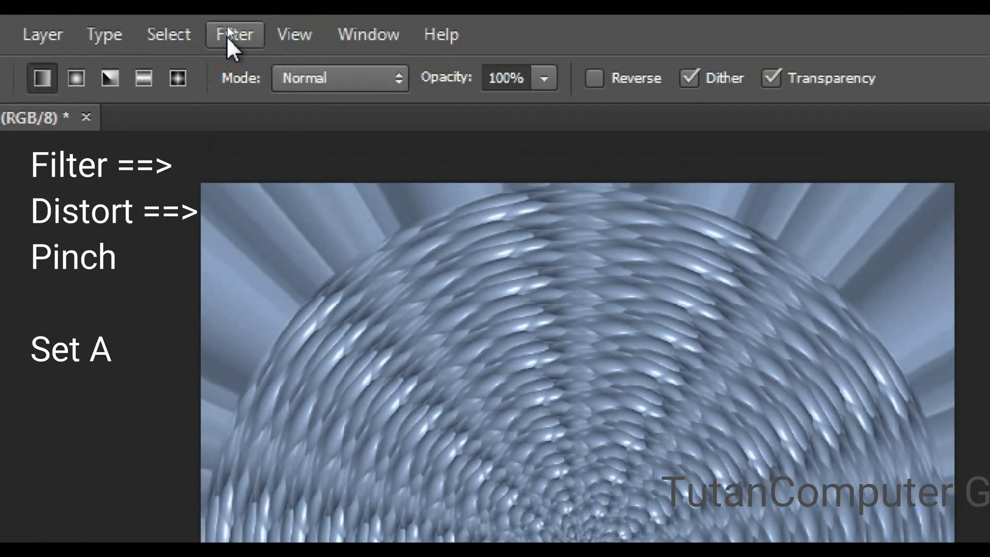
Apply the Pinch distortion to the circular pattern with an amount of 100%.
{"action": "left_click", "coordinate": [228, 25]}
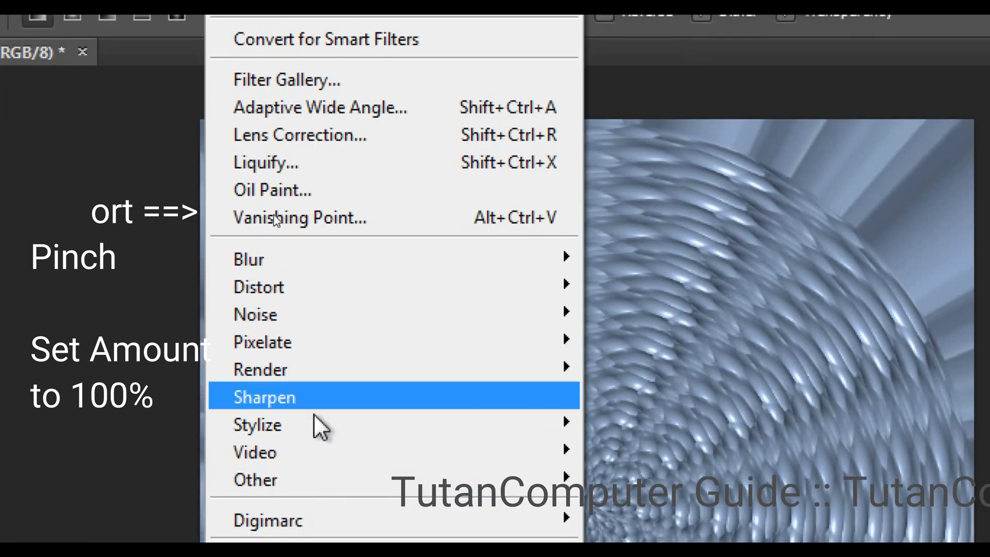
{"action": "mouse_move", "coordinate": [340, 295]}
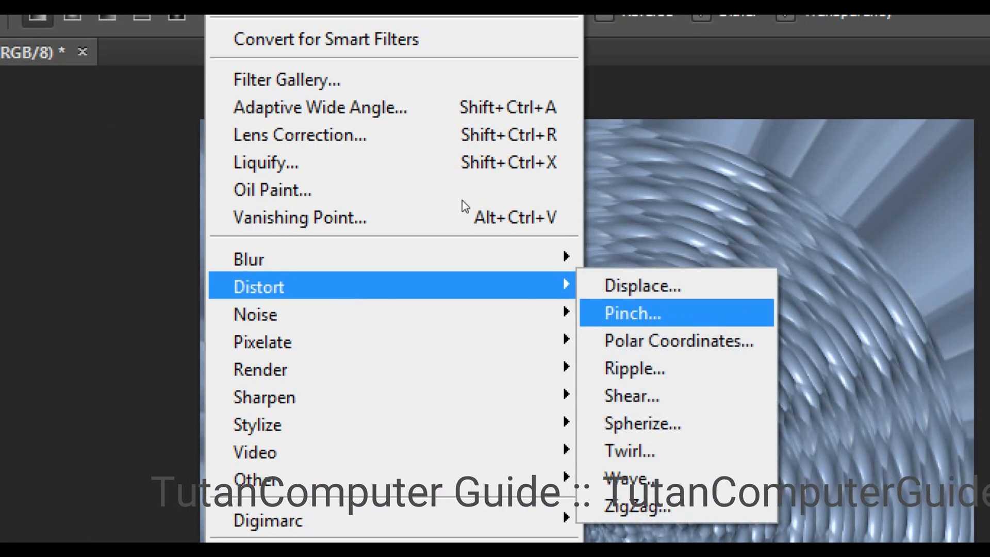
{"action": "left_click", "coordinate": [699, 316]}
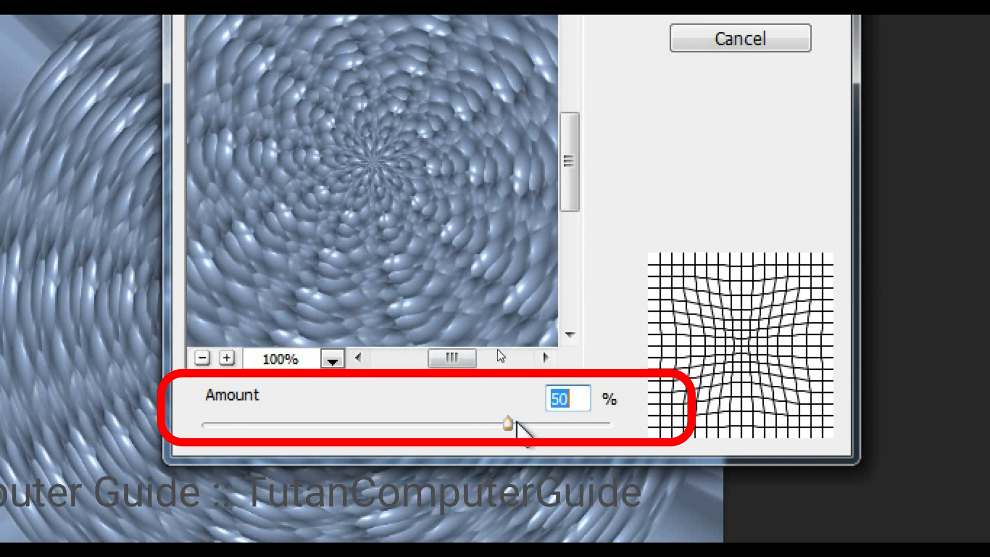
{"action": "left_click_drag", "start_coordinate": [508, 424], "coordinate": [621, 425]}
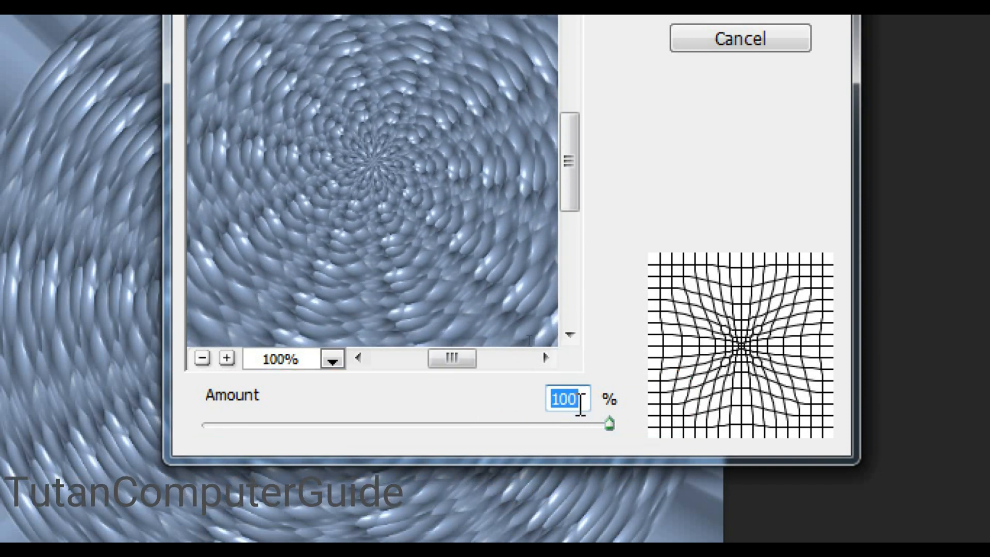
{"action": "key", "text": "ctrl"}
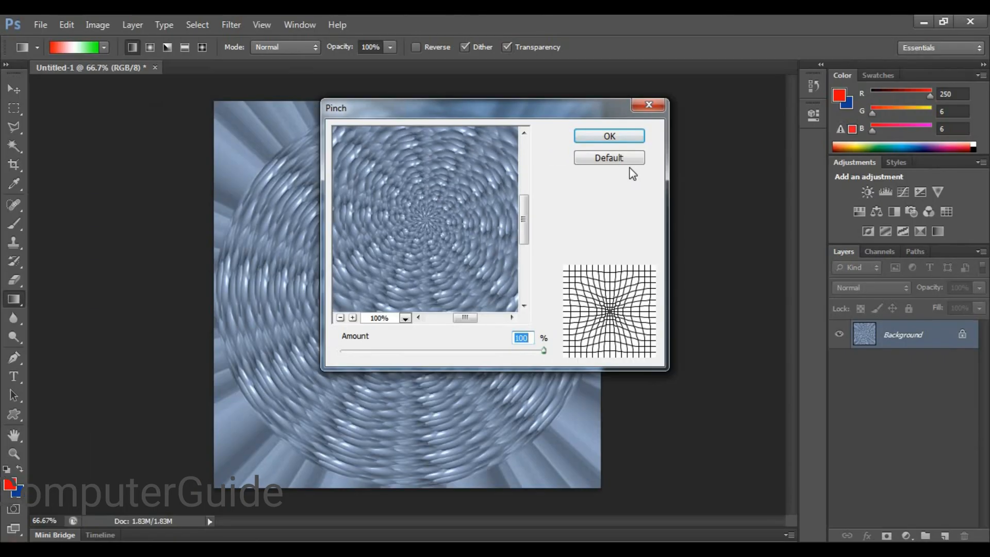
{"action": "left_click", "coordinate": [755, 23]}
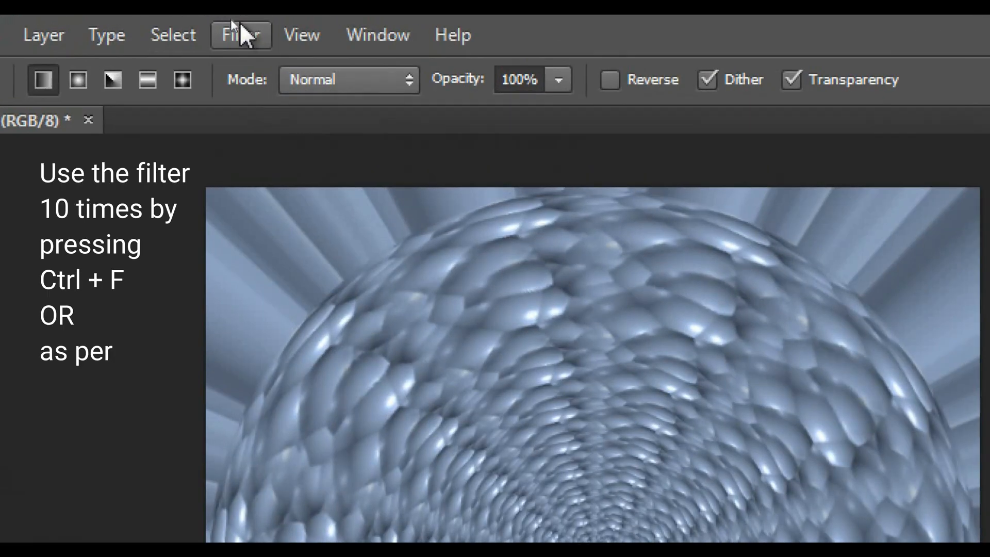
Reapply the Pinch filter ten more times with the same settings to stretch the pattern into radial folds.
{"action": "left_click", "coordinate": [231, 25]}
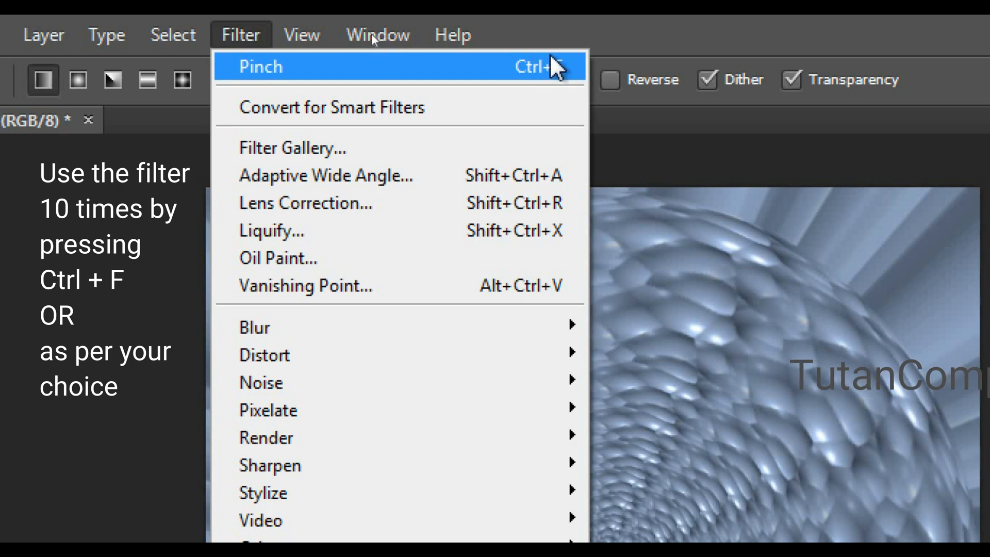
{"action": "key", "text": "ctrl+f"}
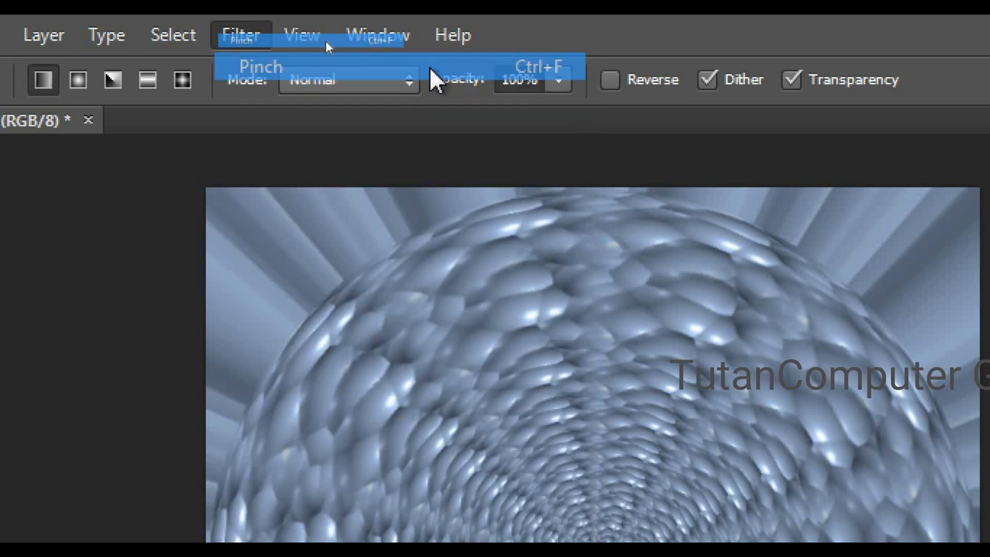
{"action": "left_click", "coordinate": [238, 35]}
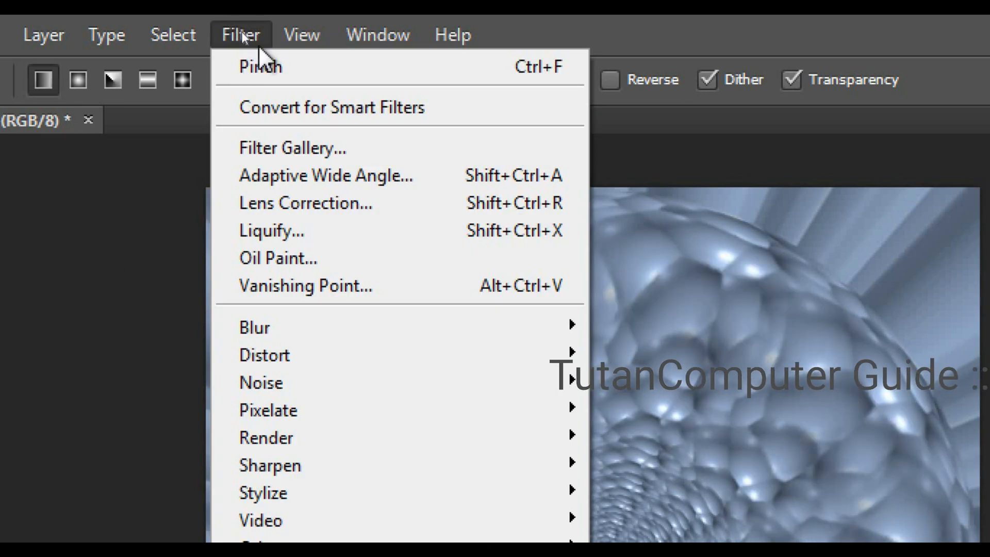
{"action": "left_click", "coordinate": [273, 66]}
{"action": "left_click", "coordinate": [261, 37]}
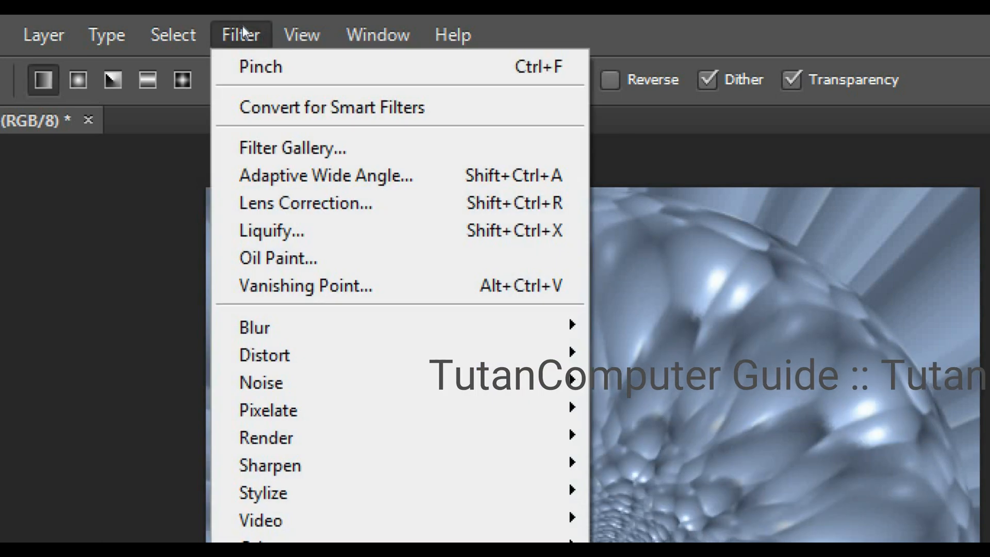
{"action": "left_click", "coordinate": [278, 66]}
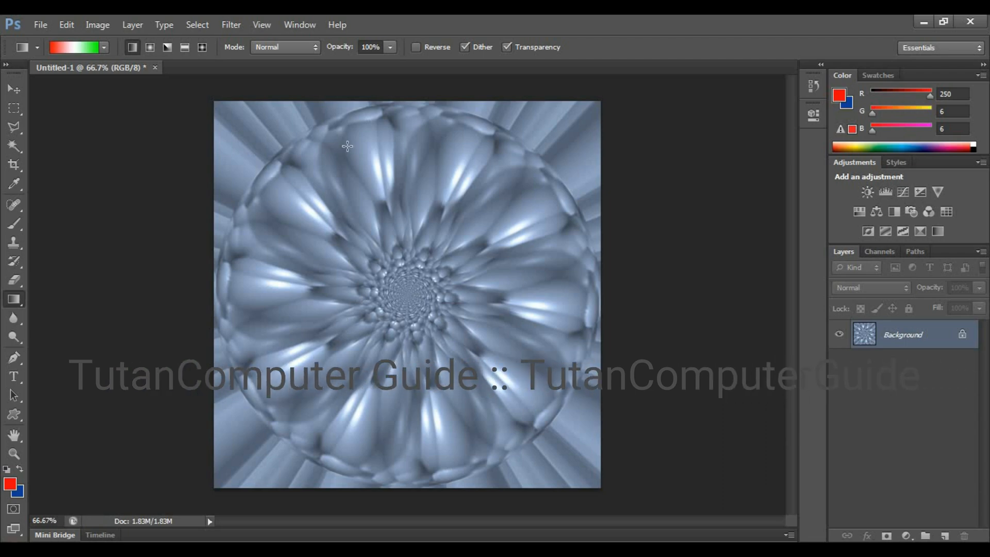
{"action": "key", "text": "ctrl+f"}
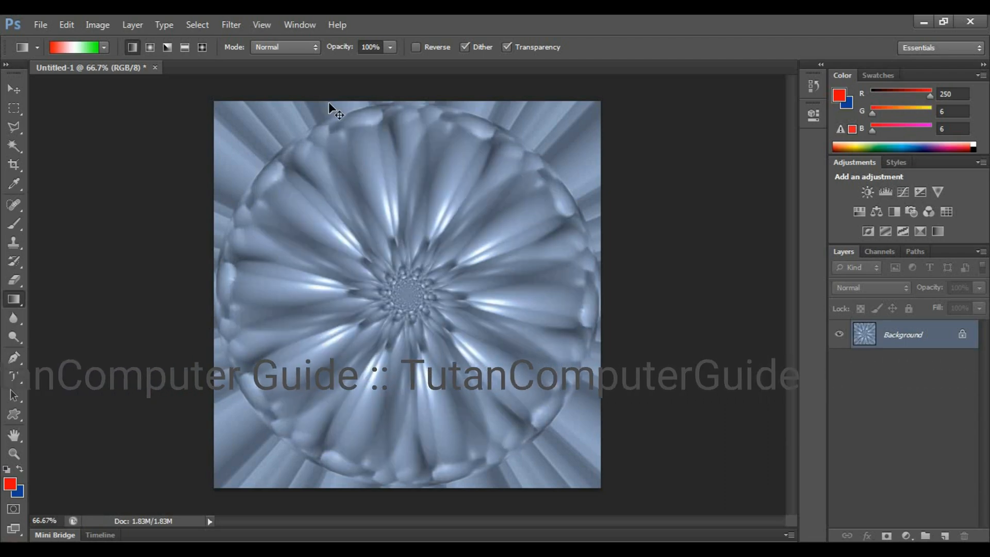
{"action": "key", "text": "ctrl+f"}
{"action": "key", "text": "ctrl+f"}
{"action": "key", "text": "ctrl+f"}
{"action": "key", "text": "ctrl+f"}
{"action": "key", "text": "ctrl+f"}
{"action": "key", "text": "ctrl+f"}
{"action": "key", "text": "ctrl+f"}
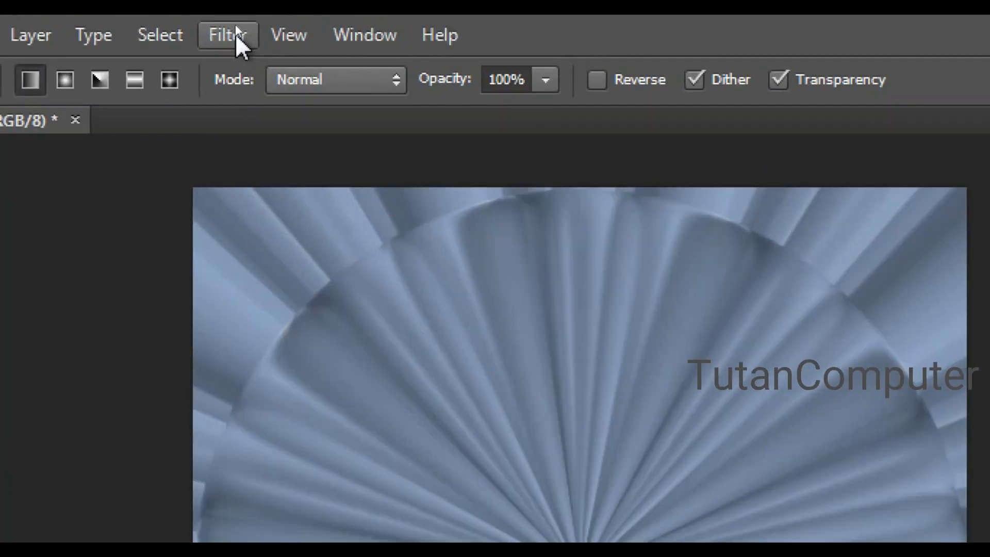
Apply a Radial Blur to the image using the Zoom method, an amount of 70 and Good quality.
{"action": "left_click", "coordinate": [235, 25]}
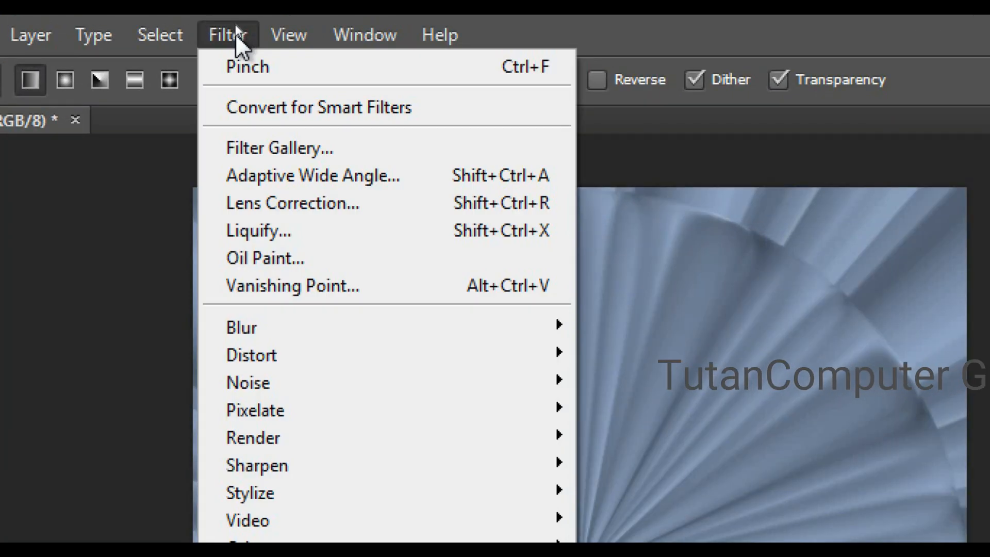
{"action": "mouse_move", "coordinate": [345, 324]}
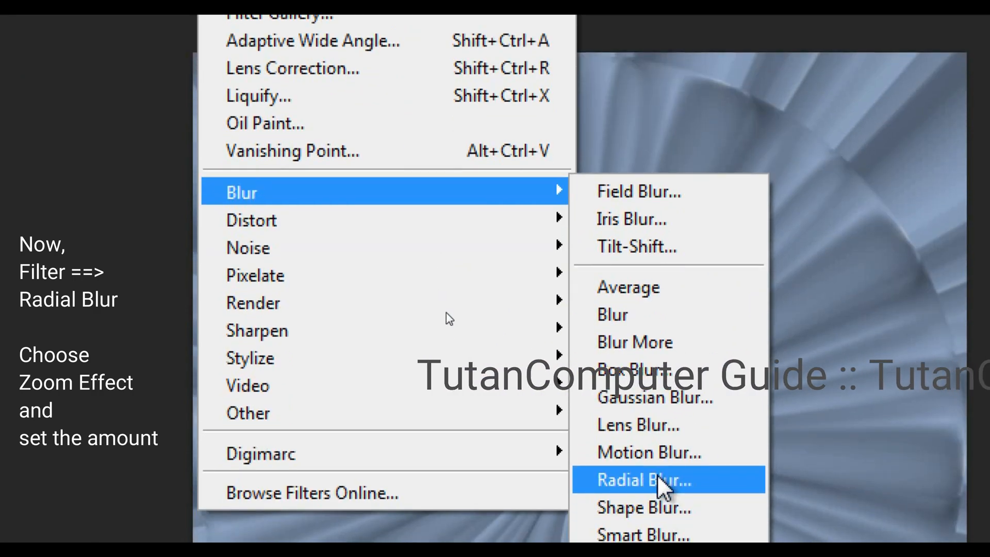
{"action": "left_click", "coordinate": [664, 523]}
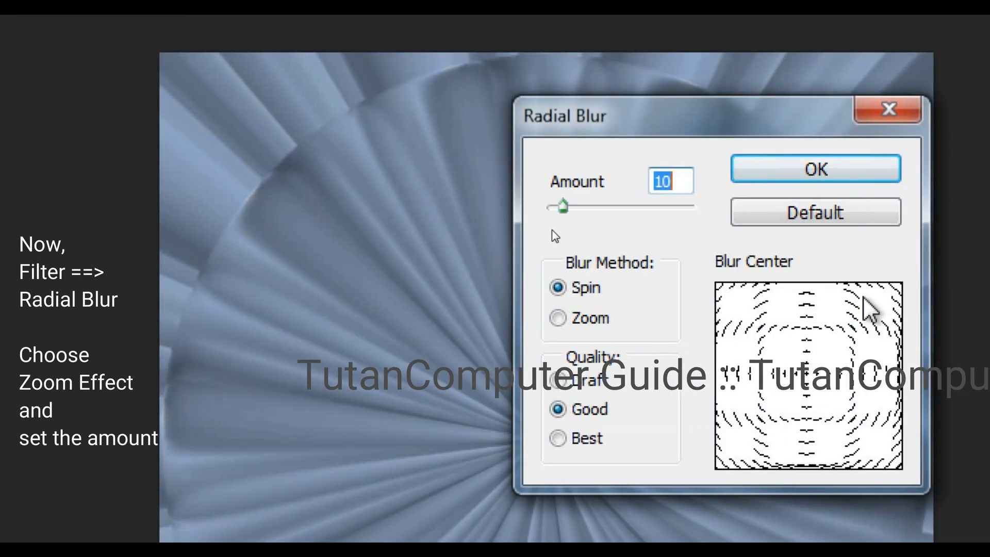
{"action": "left_click", "coordinate": [593, 320]}
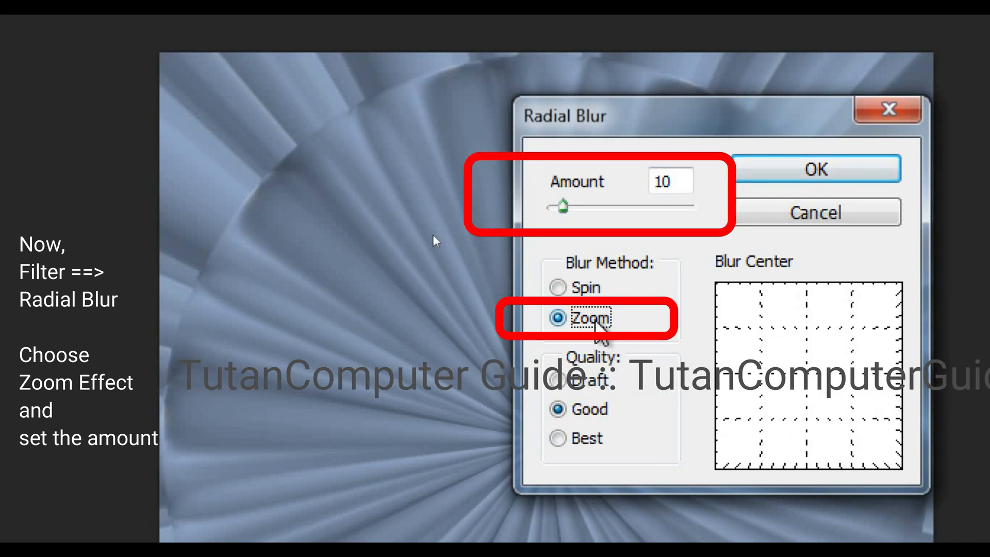
{"action": "left_click_drag", "start_coordinate": [563, 207], "coordinate": [651, 207]}
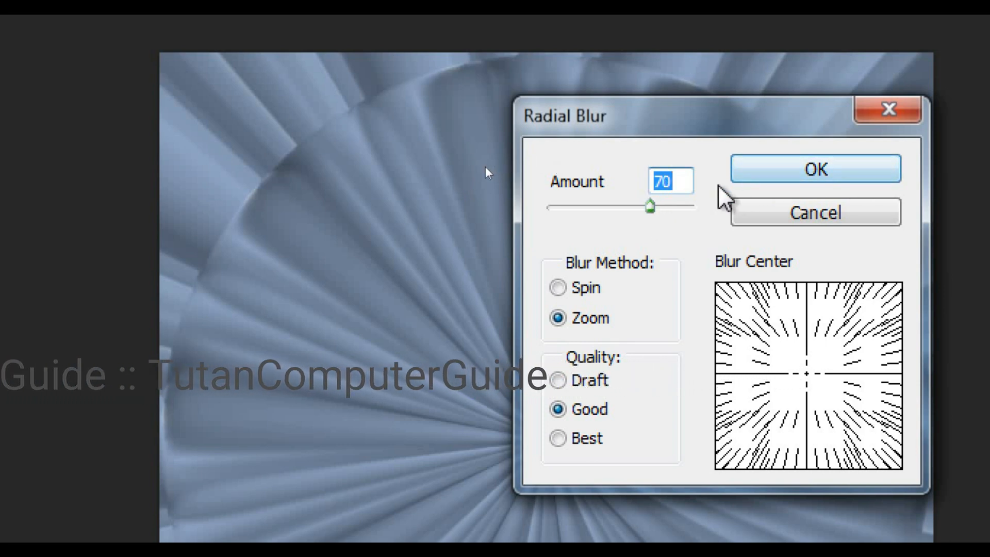
{"action": "left_click", "coordinate": [831, 173]}
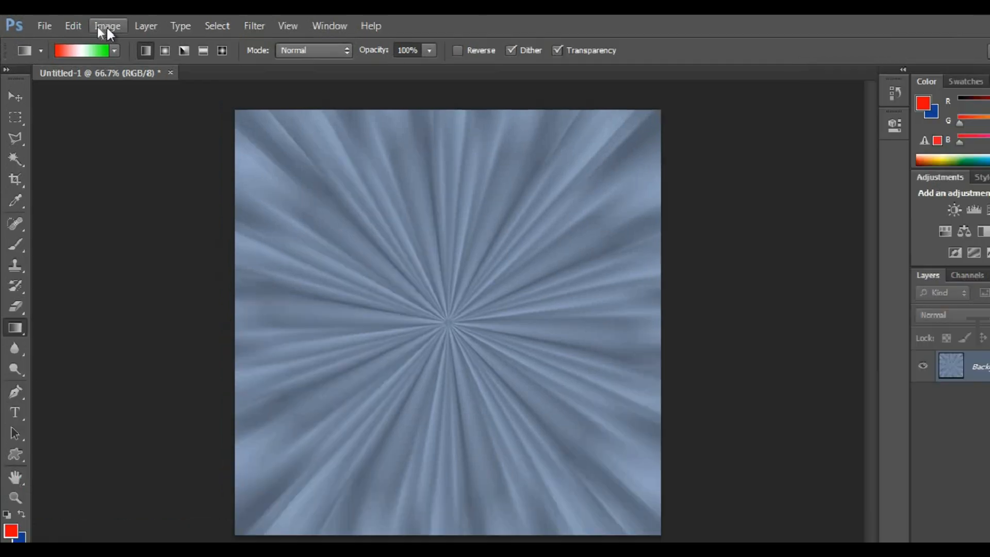
Start a Color Balance adjustment on the image and set the midtones' color levels to -100, -100 and -65.
{"action": "left_click", "coordinate": [98, 26]}
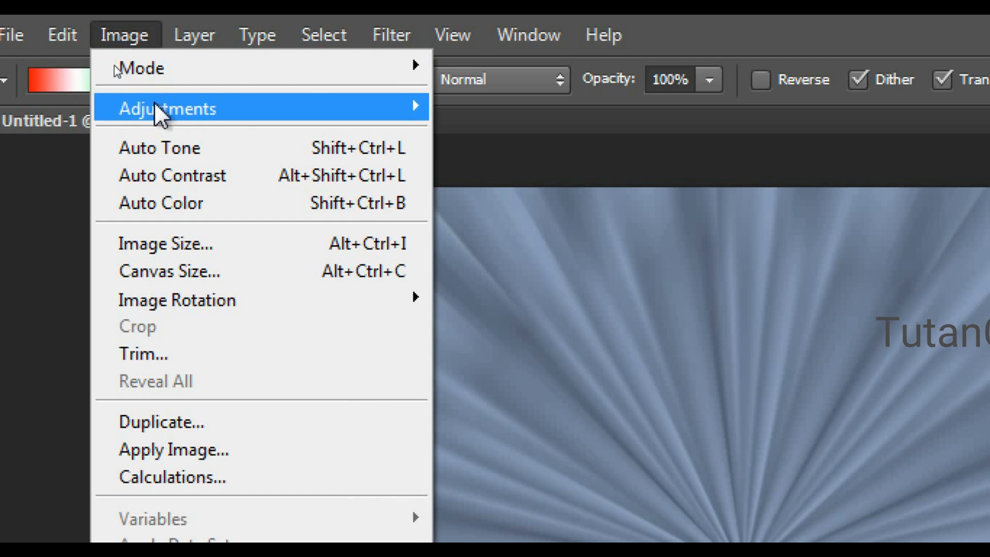
{"action": "mouse_move", "coordinate": [159, 116]}
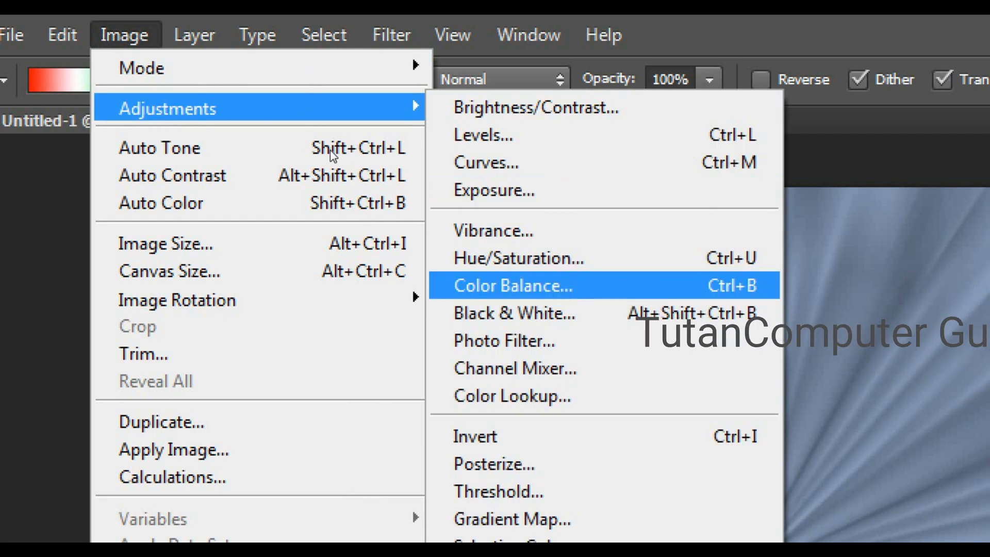
{"action": "left_click", "coordinate": [627, 298]}
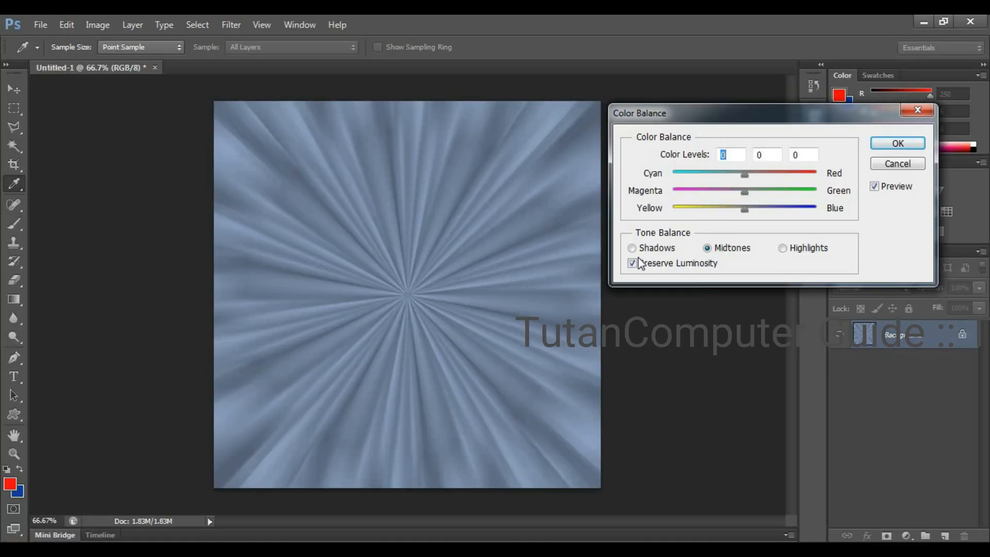
{"action": "left_click", "coordinate": [651, 249]}
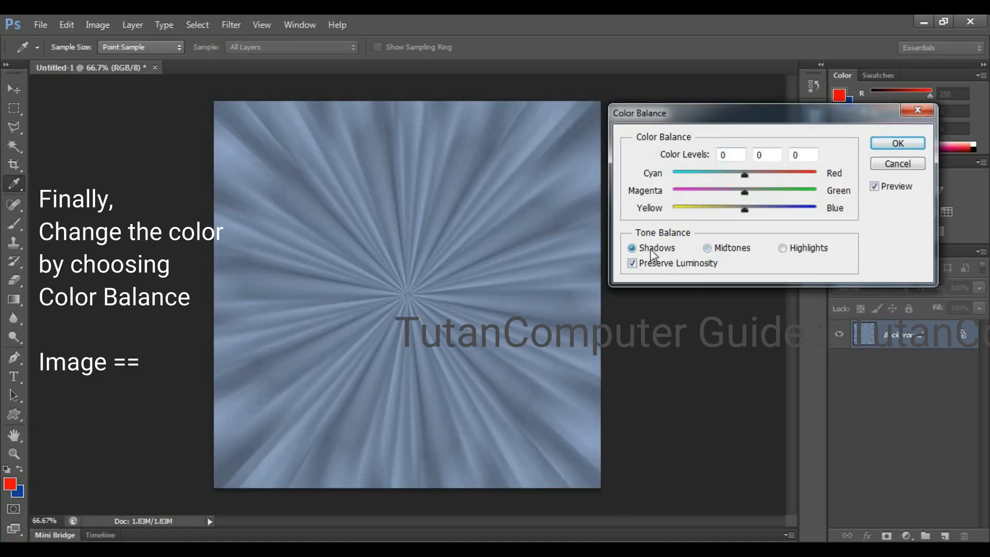
{"action": "left_click", "coordinate": [710, 249]}
{"action": "left_click_drag", "start_coordinate": [744, 209], "coordinate": [673, 213]}
{"action": "left_click_drag", "start_coordinate": [744, 192], "coordinate": [647, 178]}
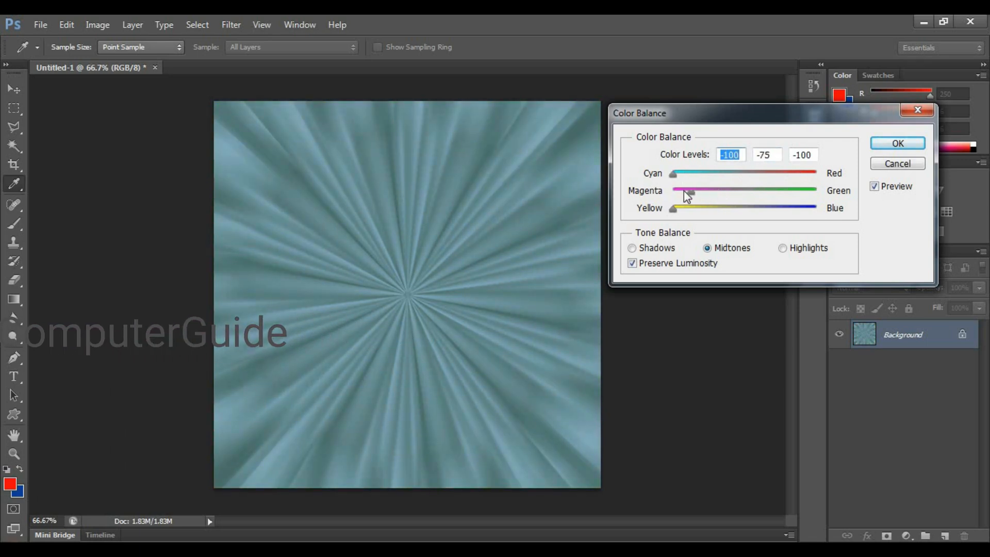
{"action": "left_click_drag", "start_coordinate": [673, 210], "coordinate": [701, 210]}
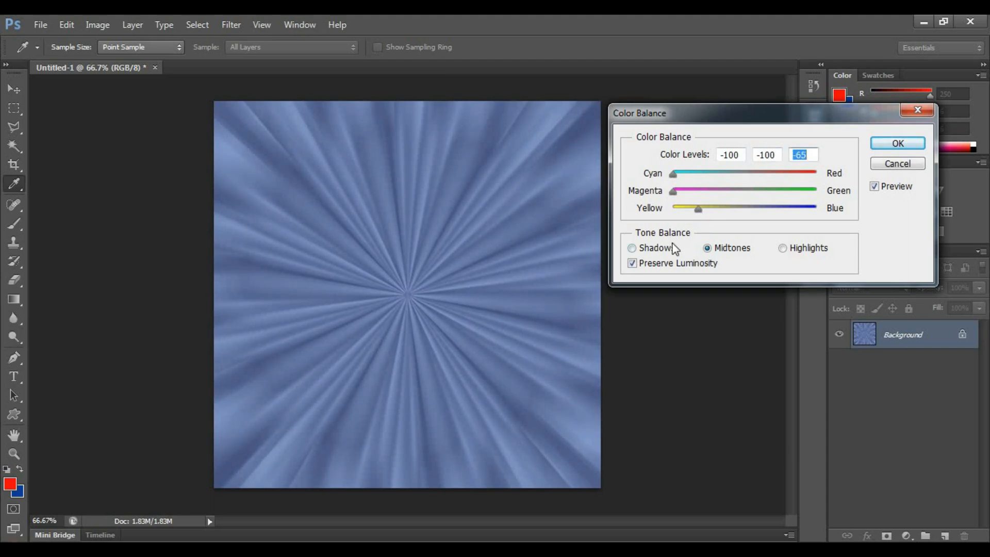
Set the shadows' color levels to +76, -8 and -100 for a dark orange-brown tone.
{"action": "left_click", "coordinate": [655, 250]}
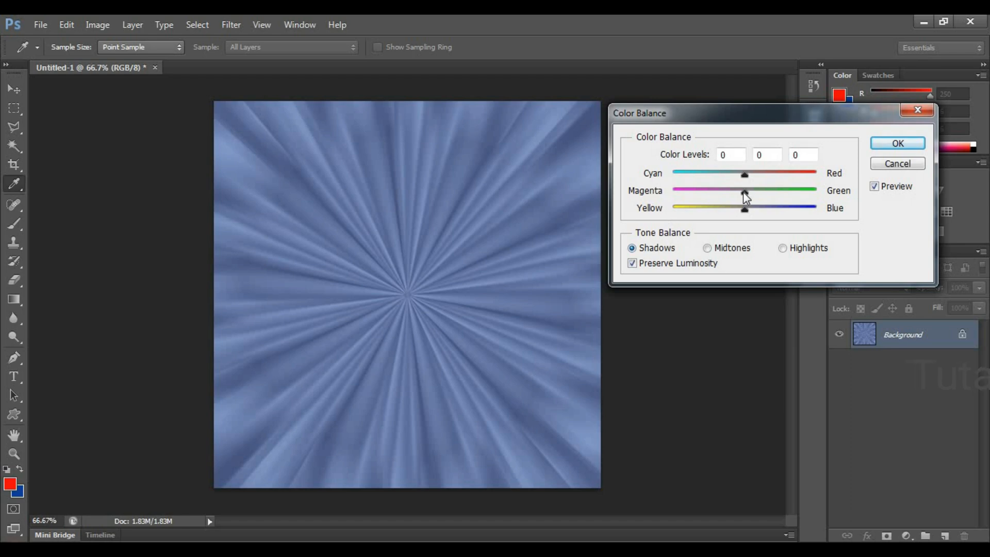
{"action": "left_click_drag", "start_coordinate": [745, 209], "coordinate": [735, 209]}
{"action": "left_click_drag", "start_coordinate": [675, 215], "coordinate": [655, 219]}
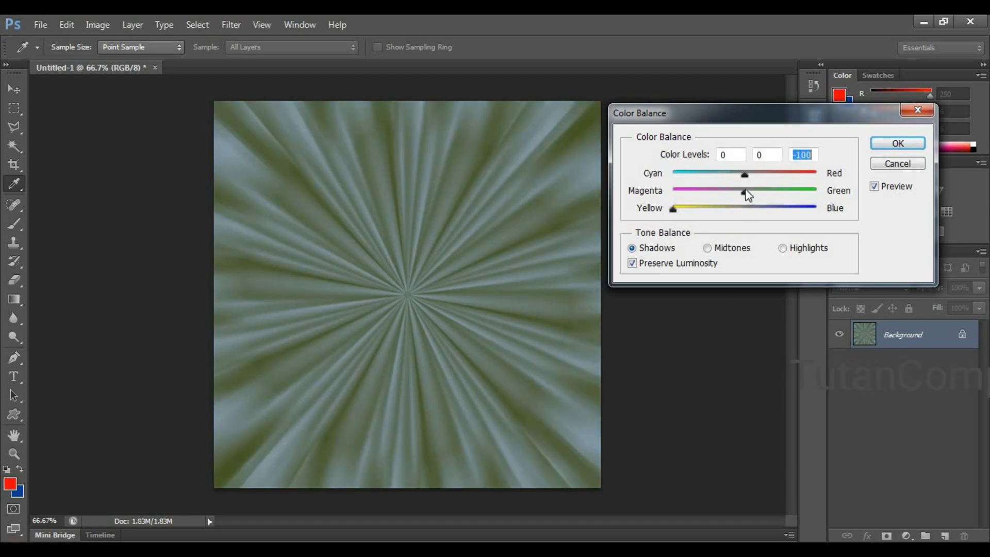
{"action": "left_click_drag", "start_coordinate": [745, 192], "coordinate": [791, 175]}
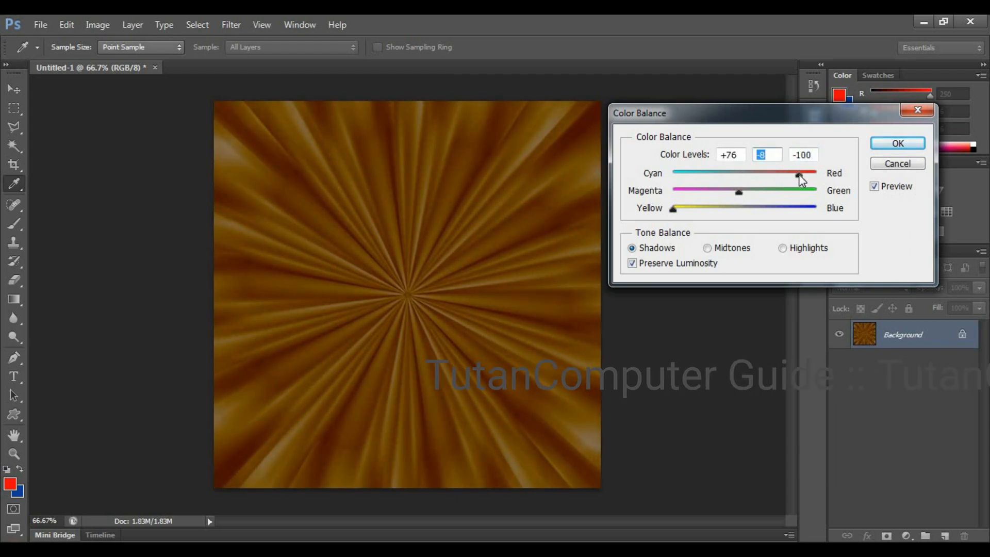
{"action": "left_click", "coordinate": [799, 175]}
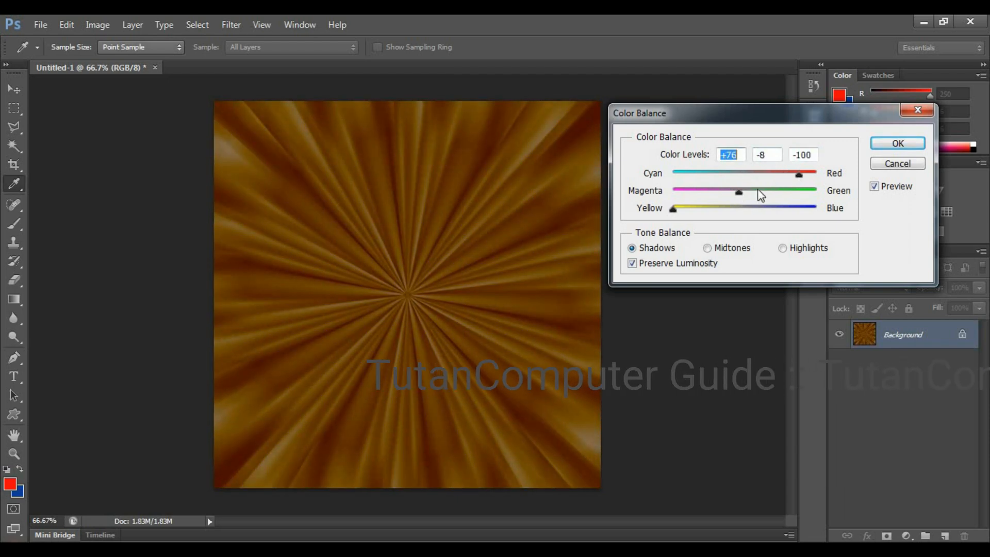
Set the highlights' color levels to +35, -21 and -78.
{"action": "left_click", "coordinate": [784, 249]}
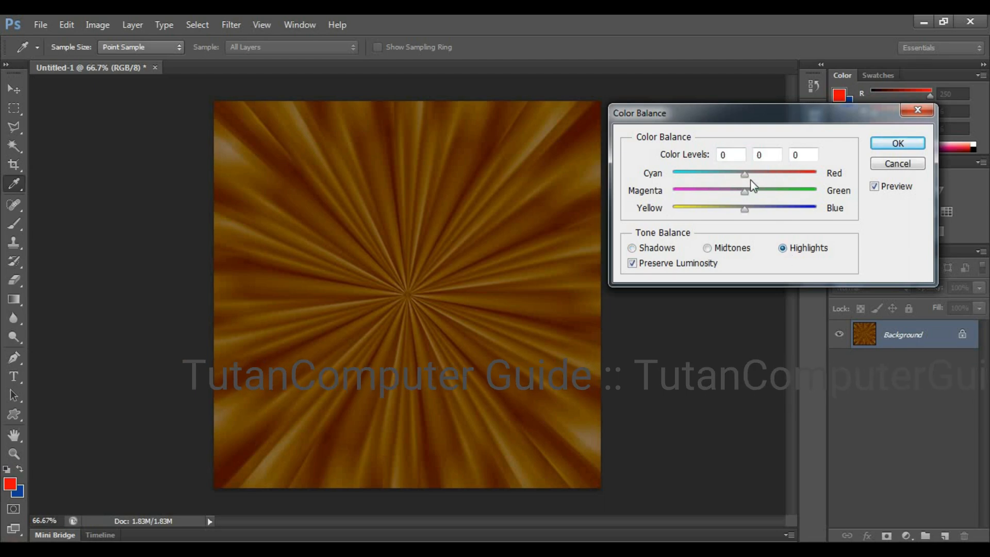
{"action": "left_click_drag", "start_coordinate": [744, 212], "coordinate": [689, 208]}
{"action": "left_click_drag", "start_coordinate": [749, 195], "coordinate": [740, 174]}
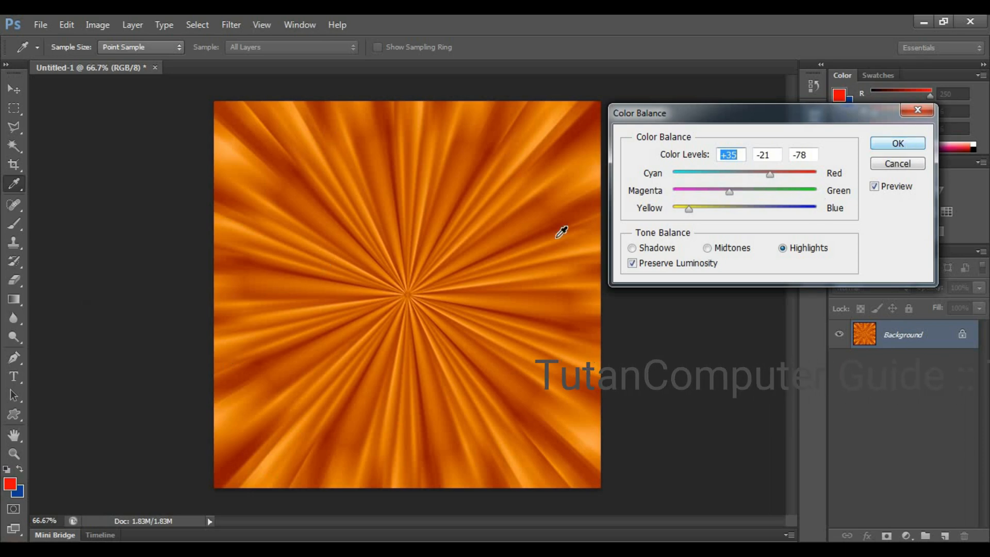
Fine-tune the yellow-blue balance with the midtones' level at -75, and apply the Color Balance adjustment.
{"action": "mouse_move", "coordinate": [690, 209]}
{"action": "left_mouse_down"}
{"action": "mouse_move", "coordinate": [701, 210]}
{"action": "mouse_move", "coordinate": [680, 211]}
{"action": "mouse_move", "coordinate": [707, 210]}
{"action": "mouse_move", "coordinate": [691, 211]}
{"action": "left_mouse_up"}
{"action": "left_click", "coordinate": [716, 248]}
{"action": "left_click", "coordinate": [898, 143]}
{"action": "key", "text": "g"}
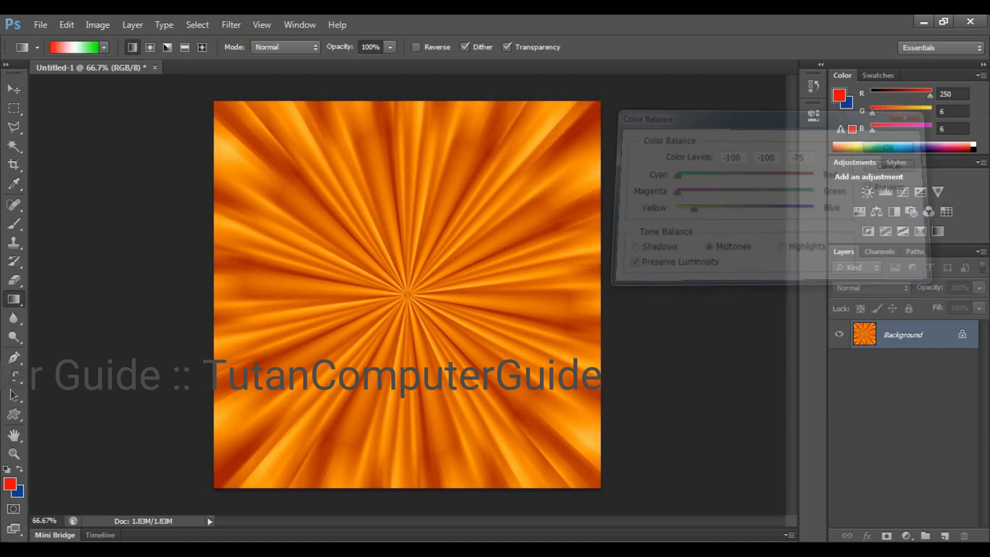